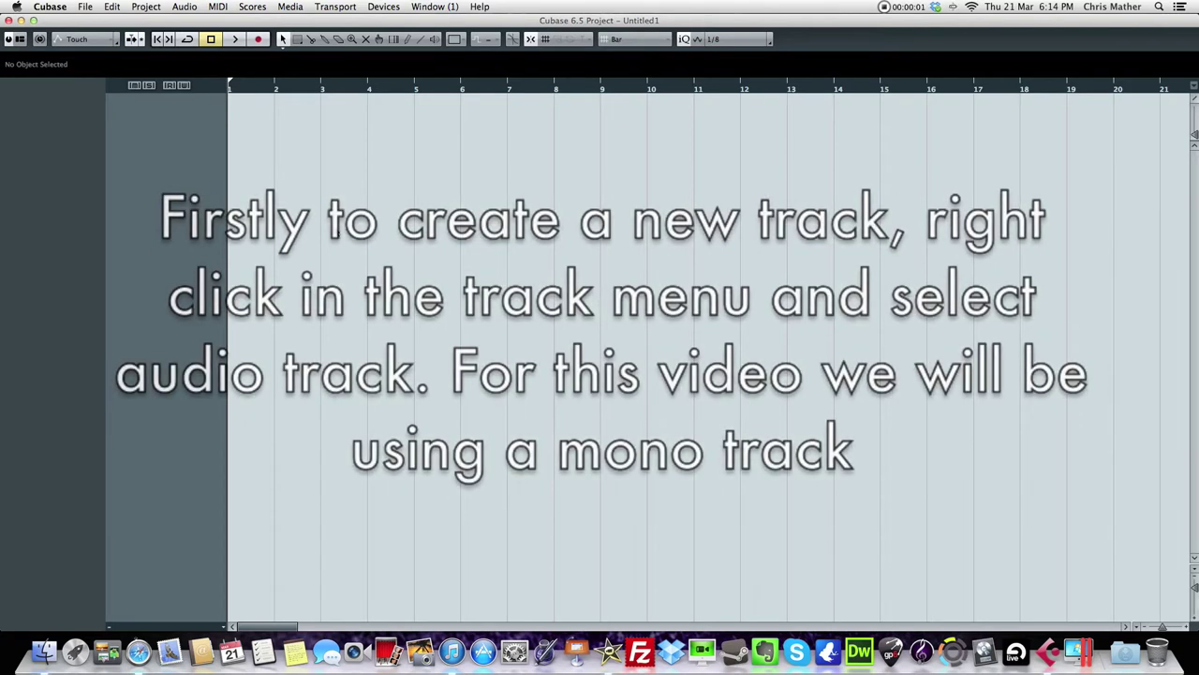
- Add one audio track with a Mono configuration to the empty project
right_click(142, 137)
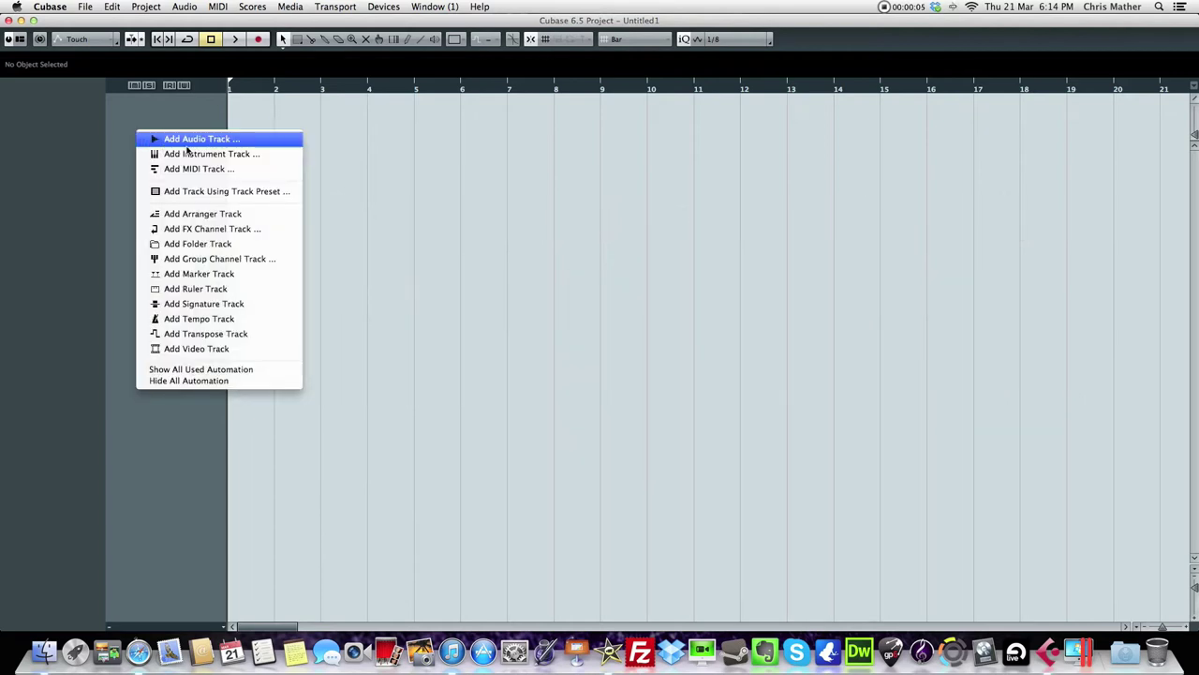
left_click(184, 138)
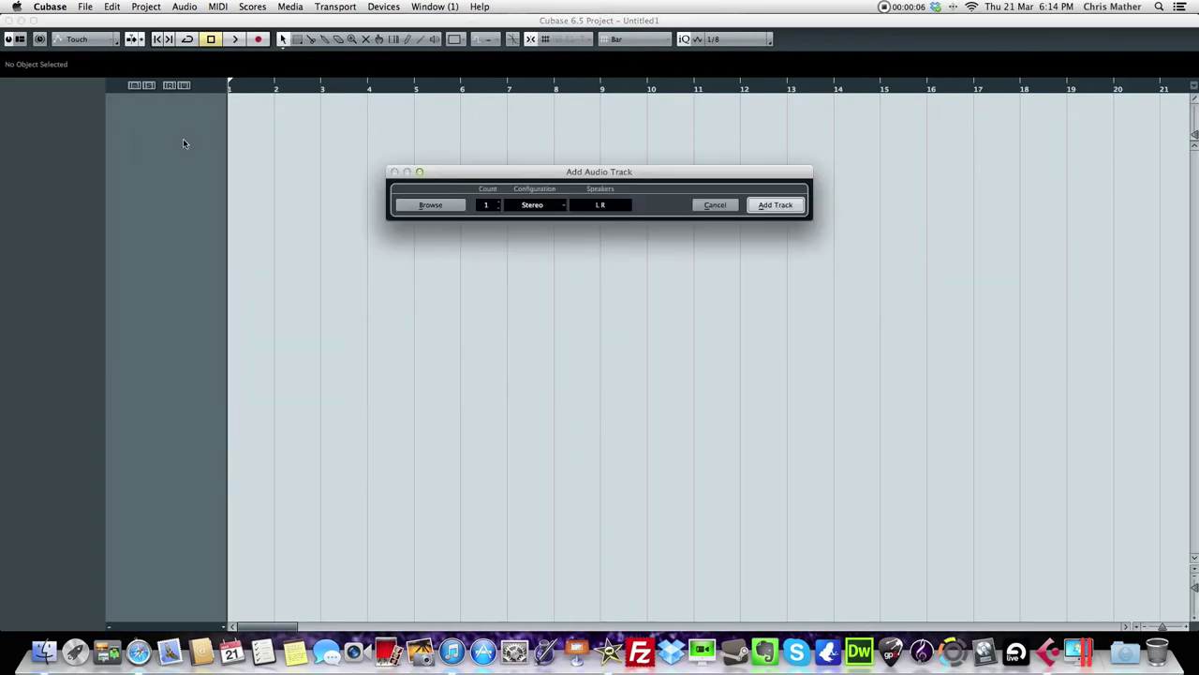
left_click(562, 208)
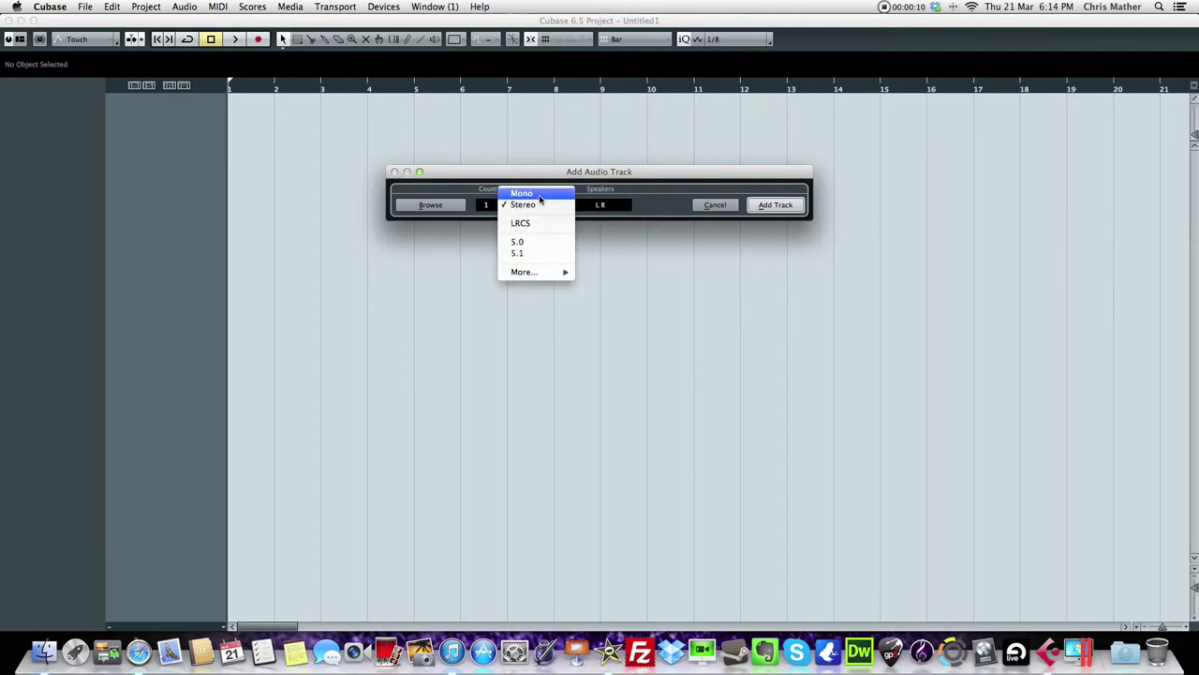
left_click(539, 194)
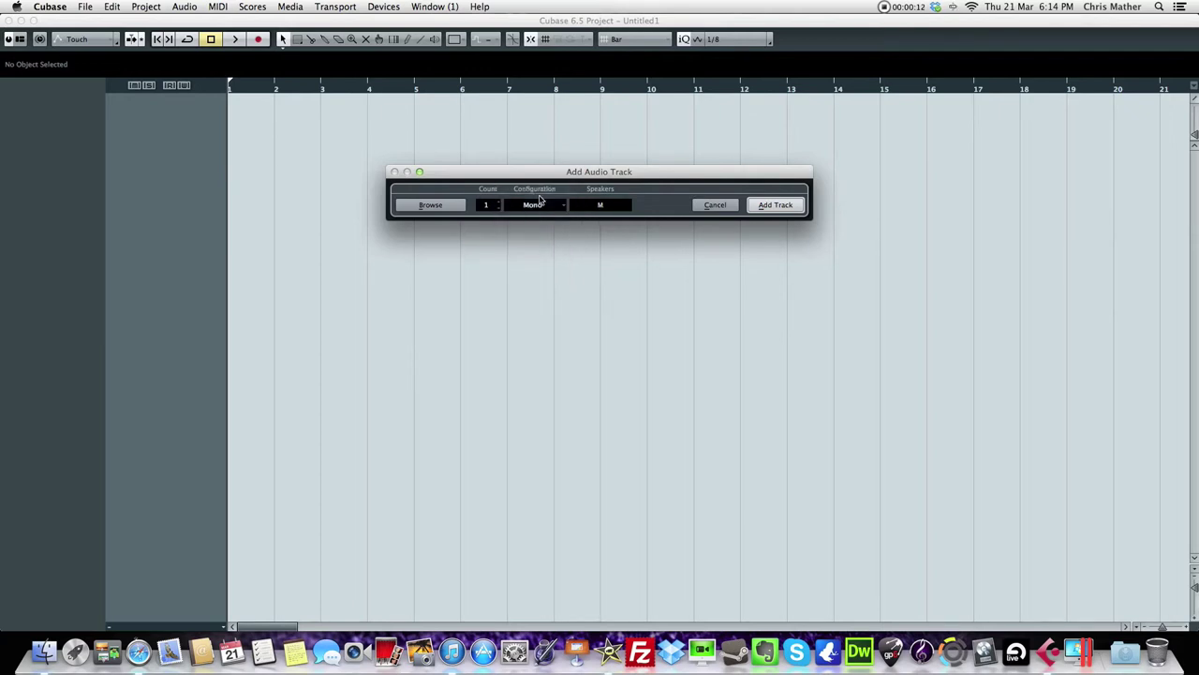
left_click(774, 206)
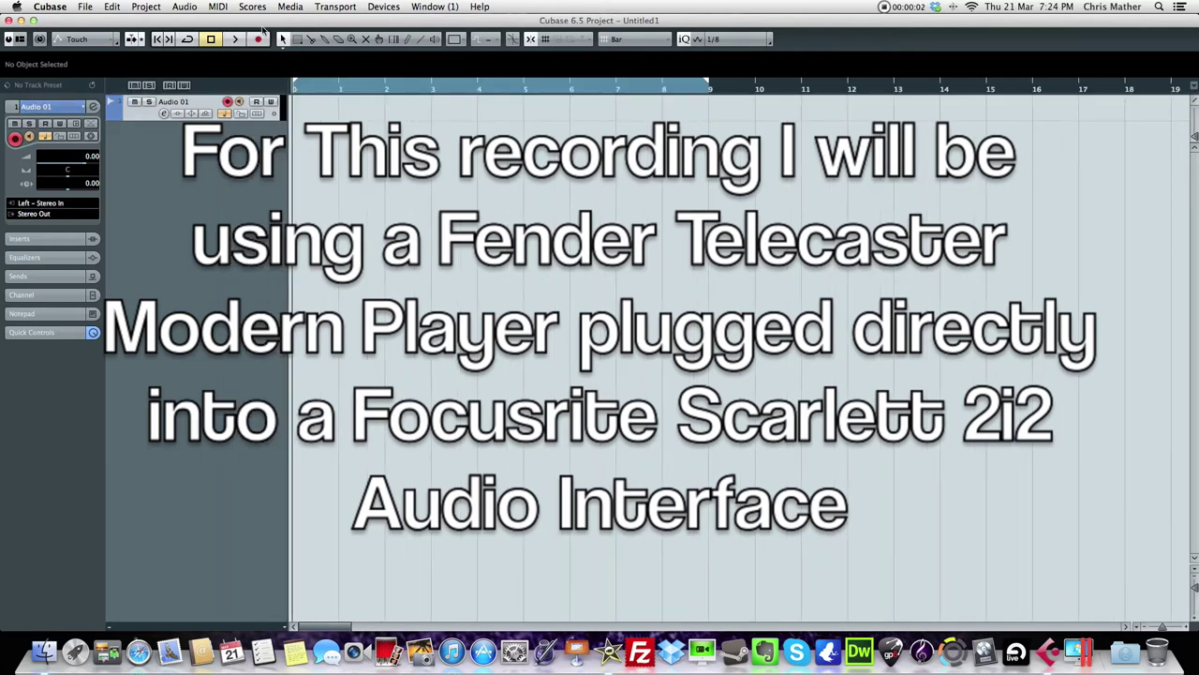
- Show the Transport Panel, place it below the arrangement, and record a guitar take on the Audio 01 track
left_click(334, 6)
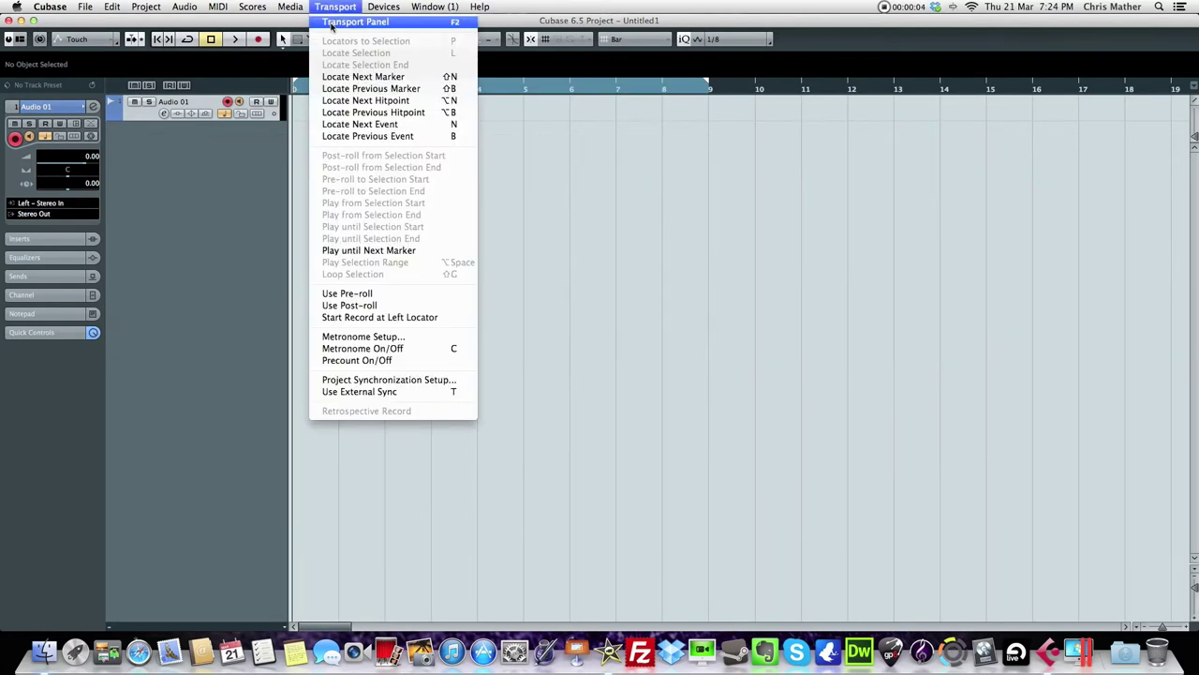
left_click(355, 21)
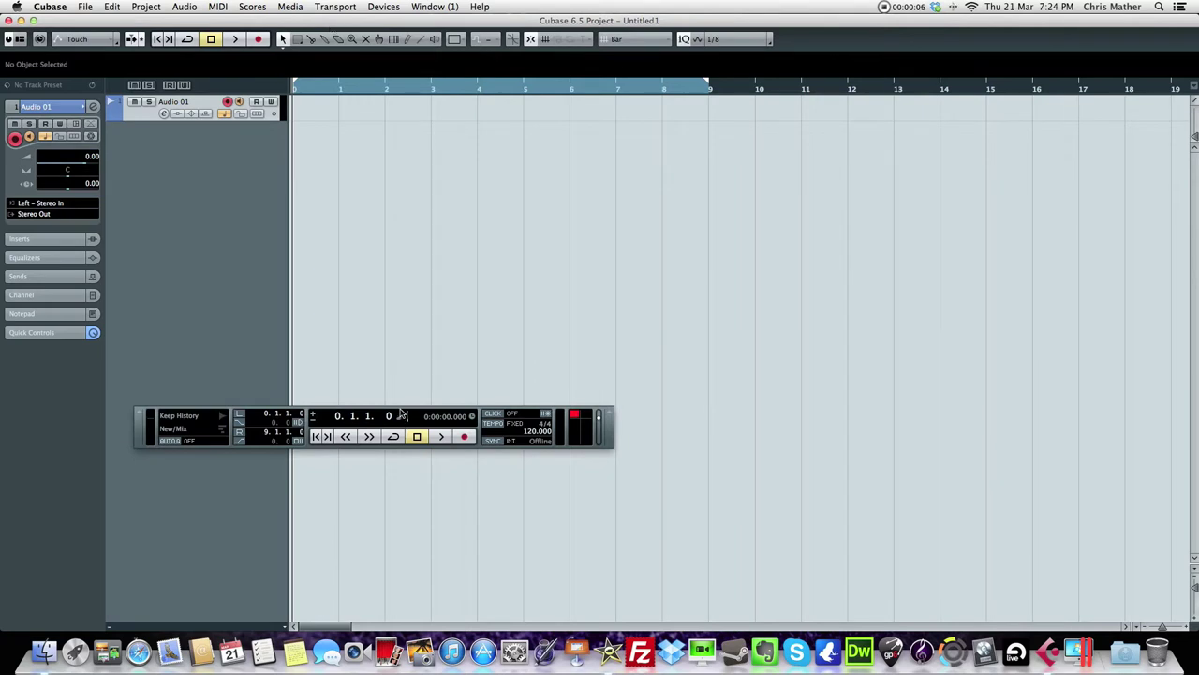
left_click(401, 415)
left_click(526, 410)
left_click_drag(481, 416, 782, 568)
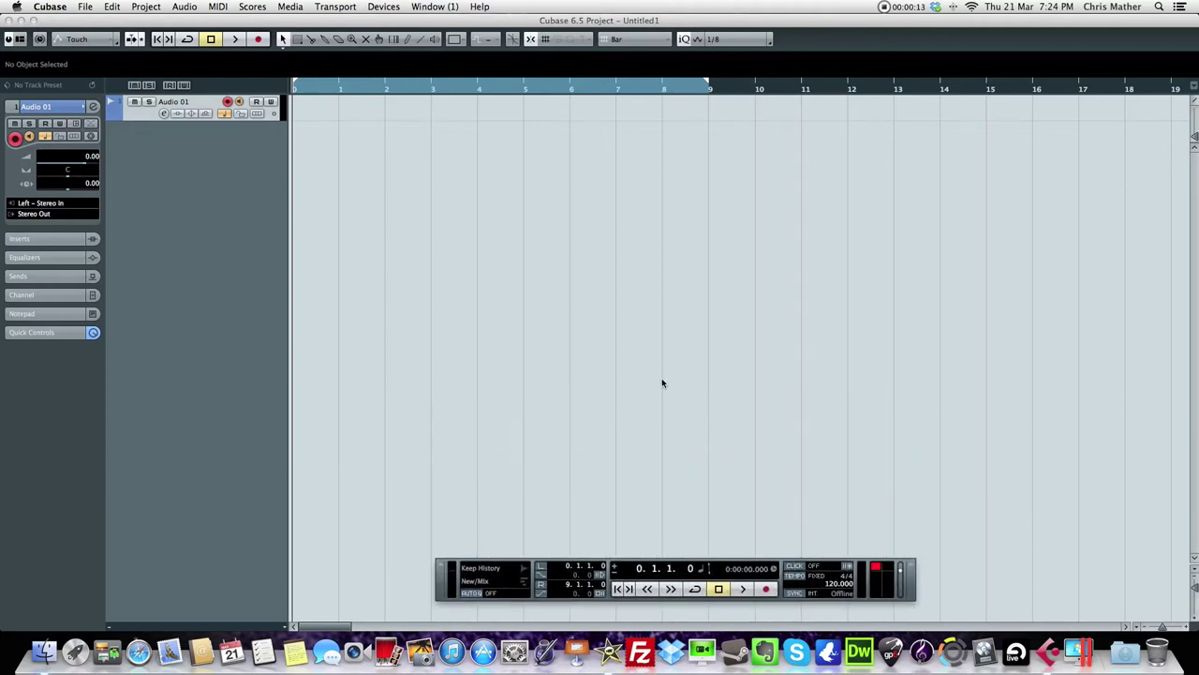
left_click(767, 589)
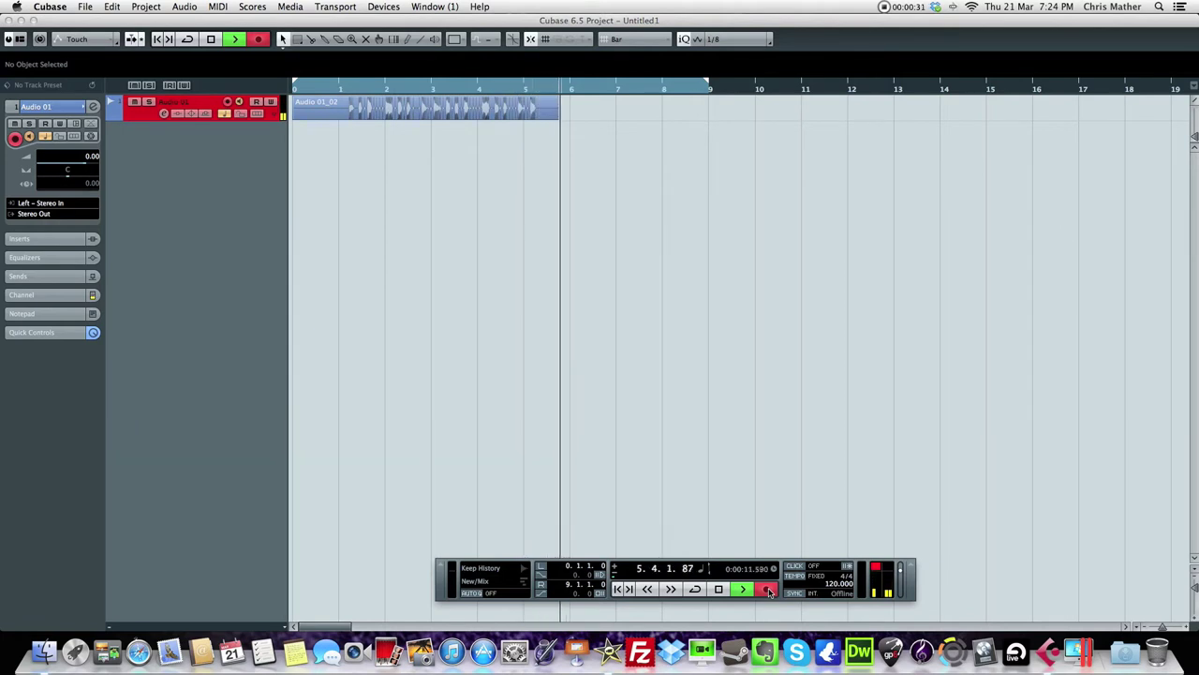
key("space")
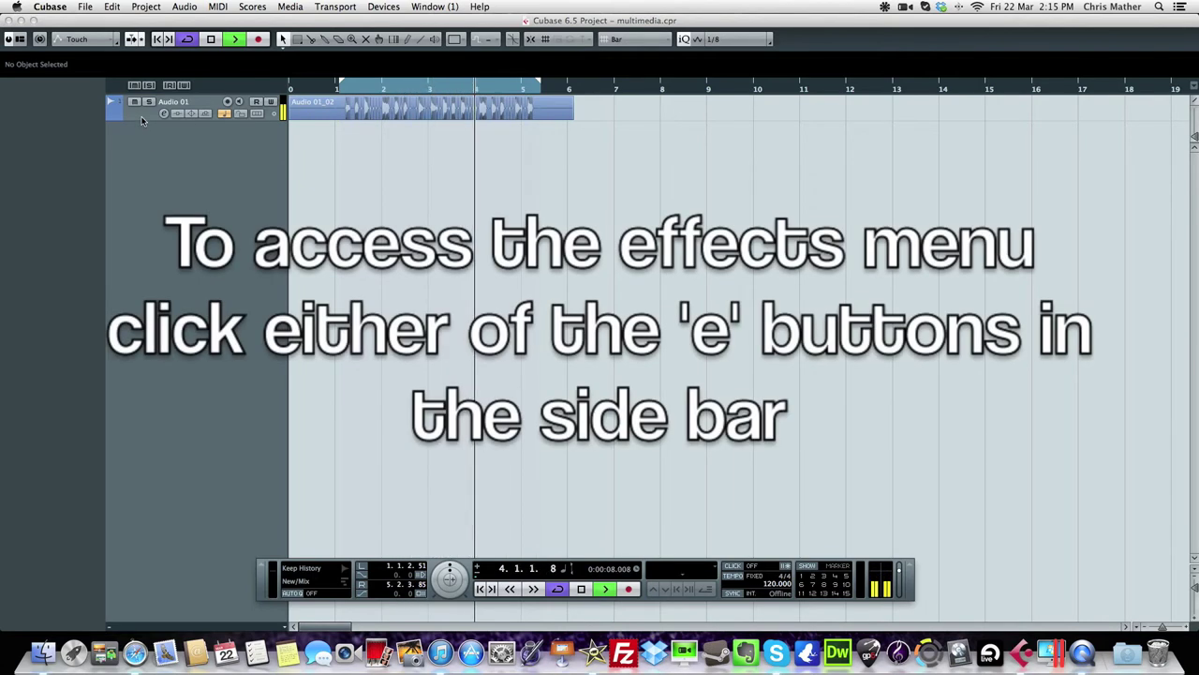
- Open the channel settings of the Audio 01 track and load the Chorus modulation effect in its first insert slot
left_click(143, 119)
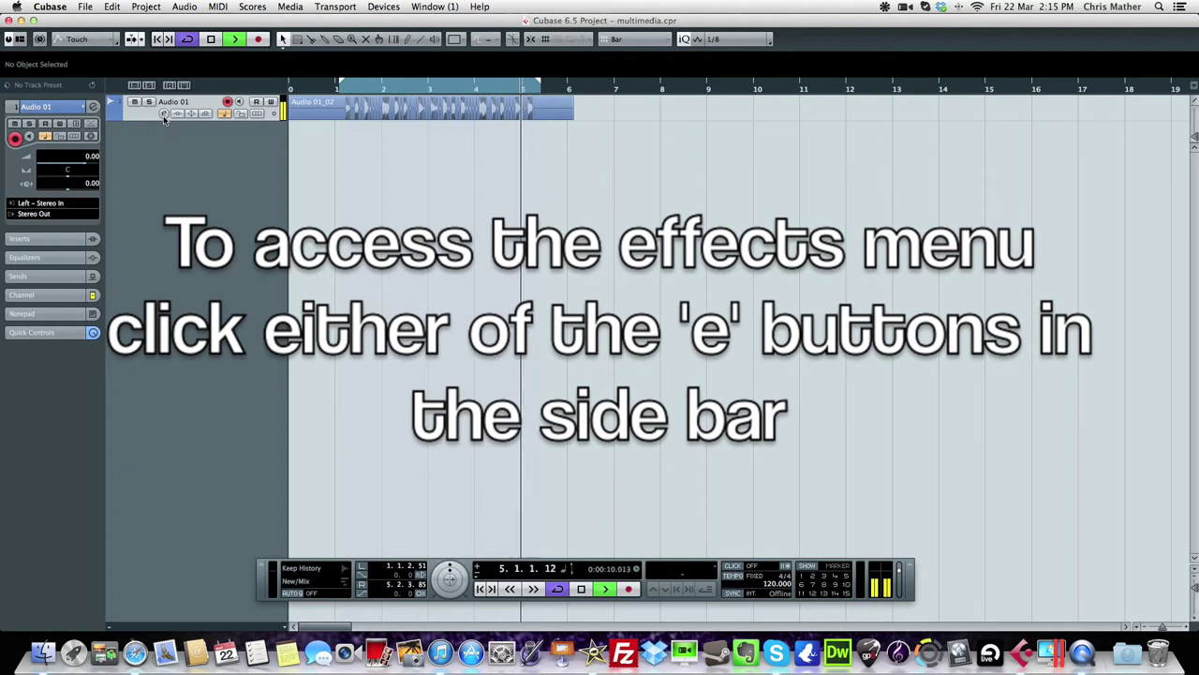
left_click(94, 107)
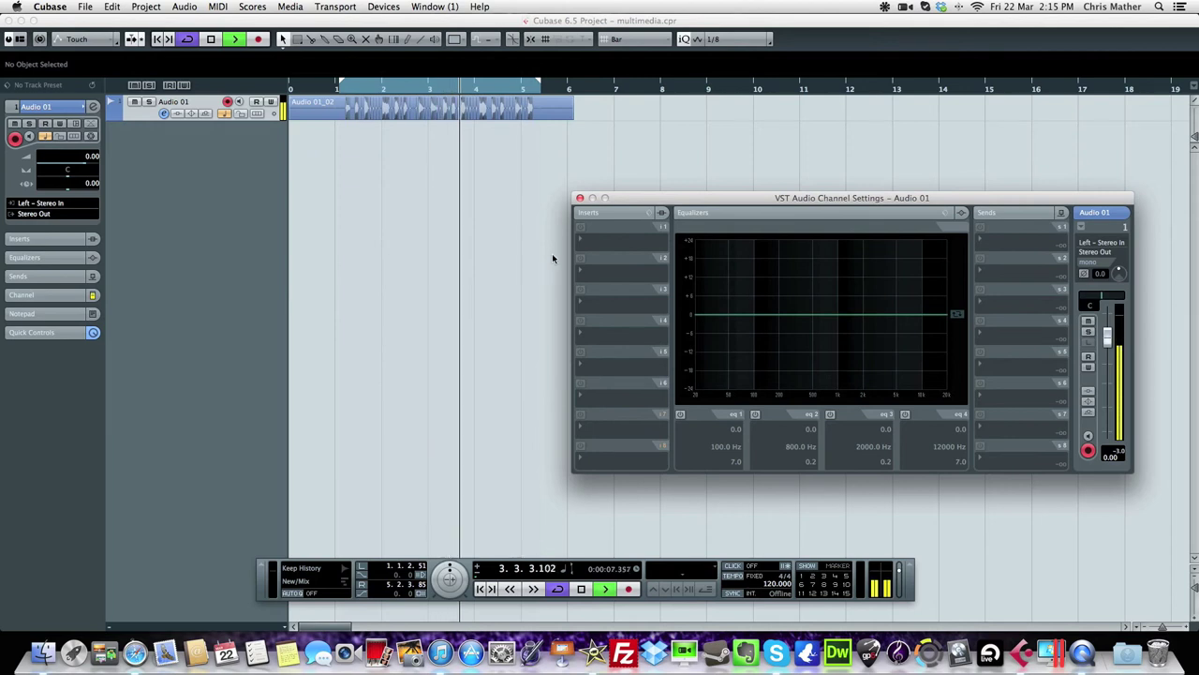
left_click(616, 226)
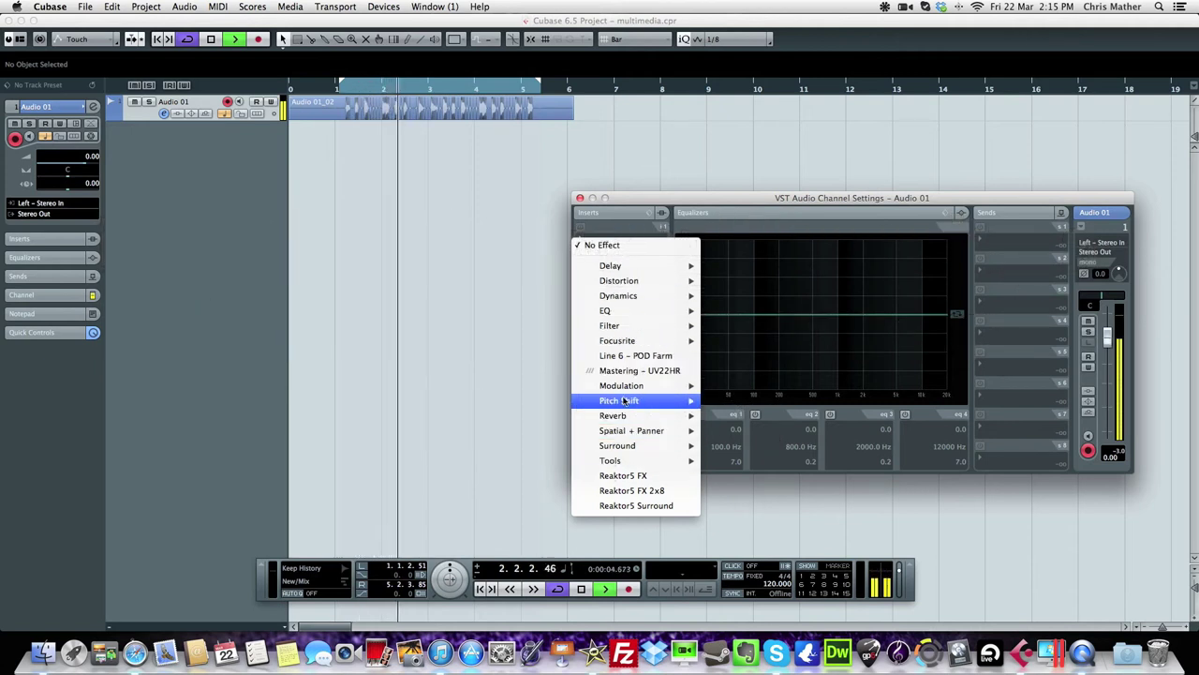
mouse_move(630, 386)
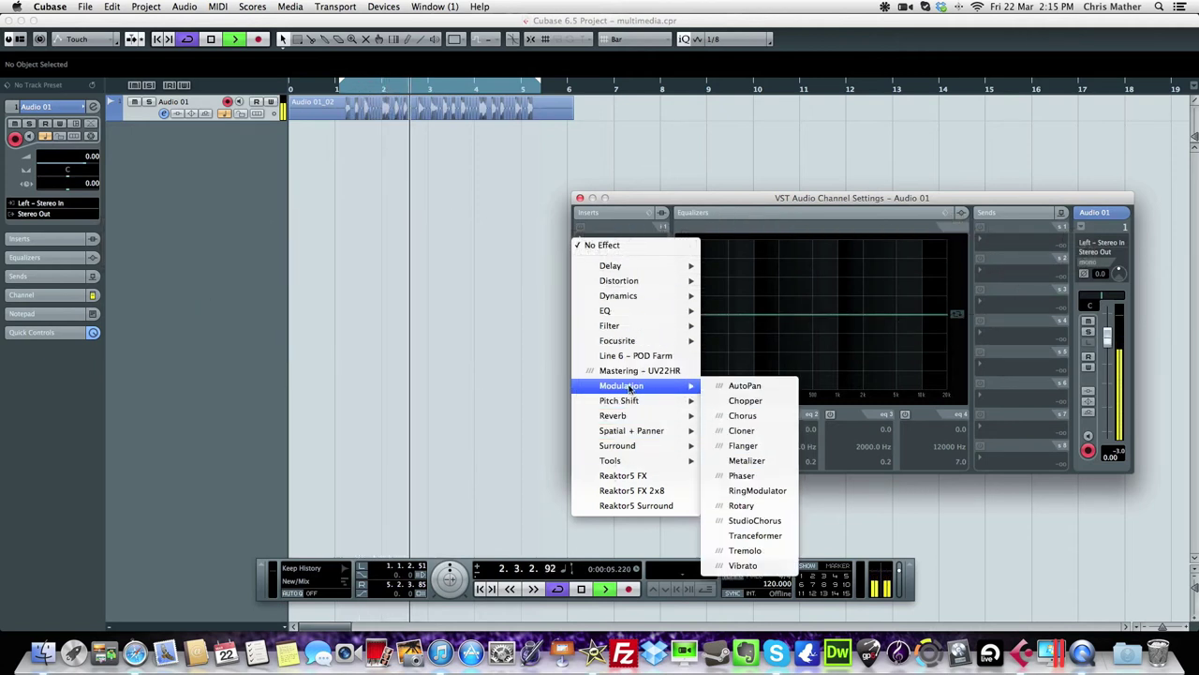
left_click(761, 417)
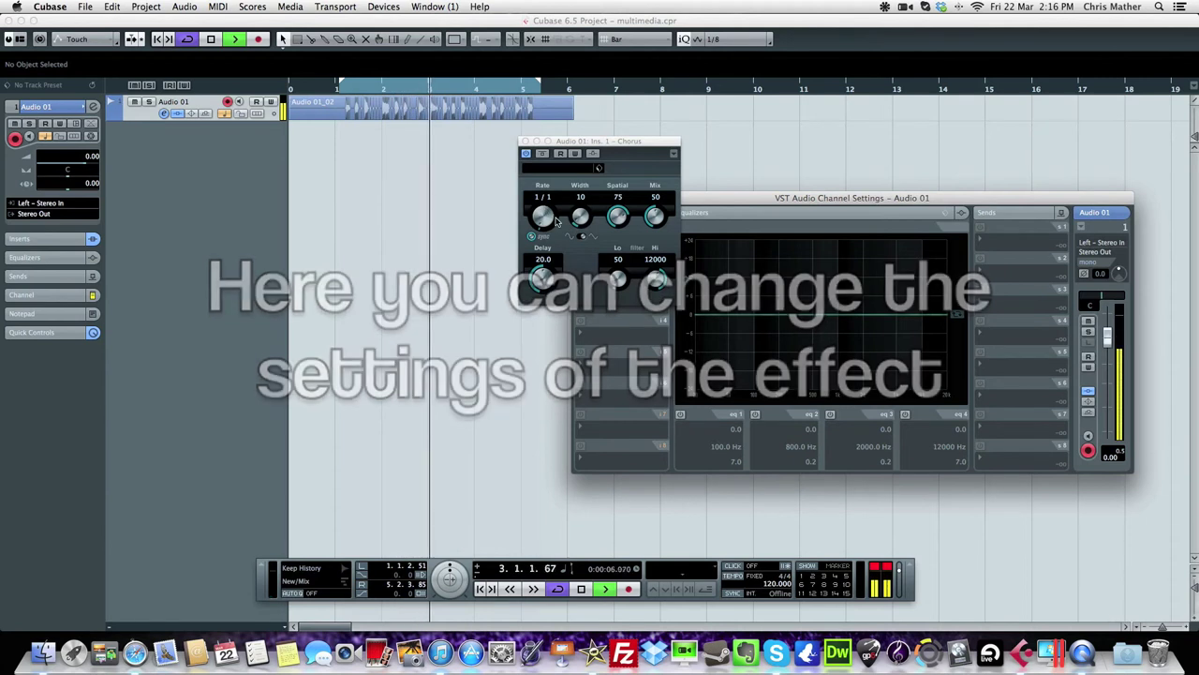
- Set the Chorus to Rate 1/1, Width 14, Spatial 82 and Mix 25, and compare it with the bypassed sound during playback
left_click_drag(556, 221, 547, 216)
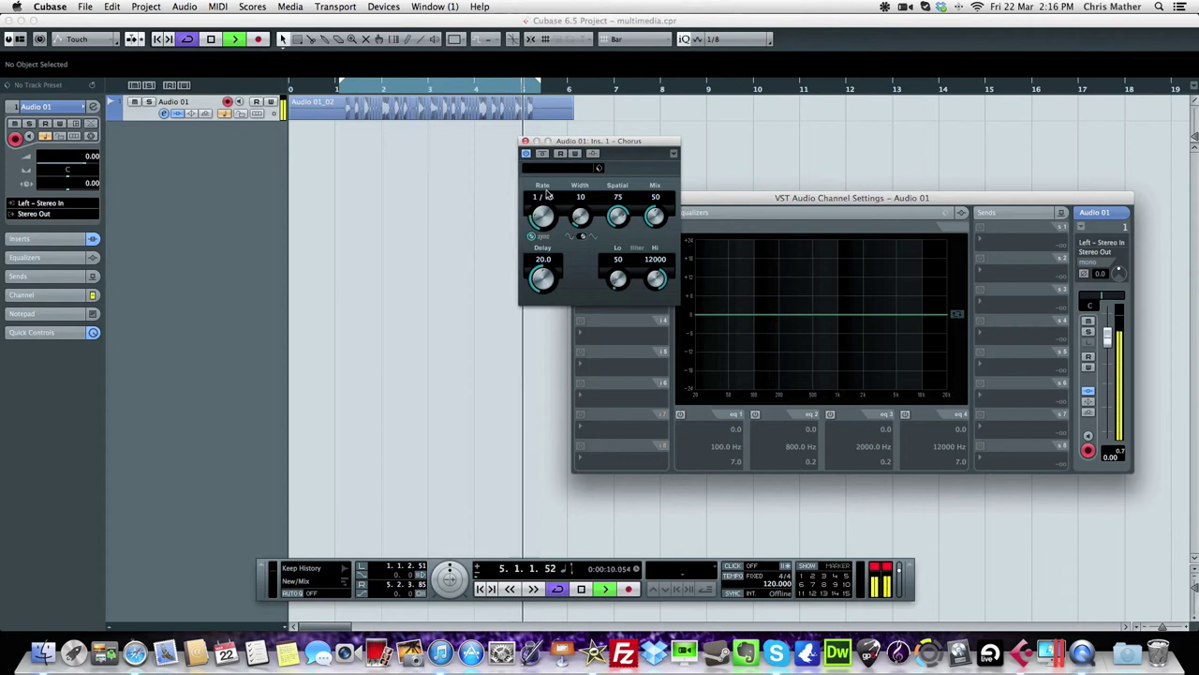
left_click_drag(546, 214, 558, 264)
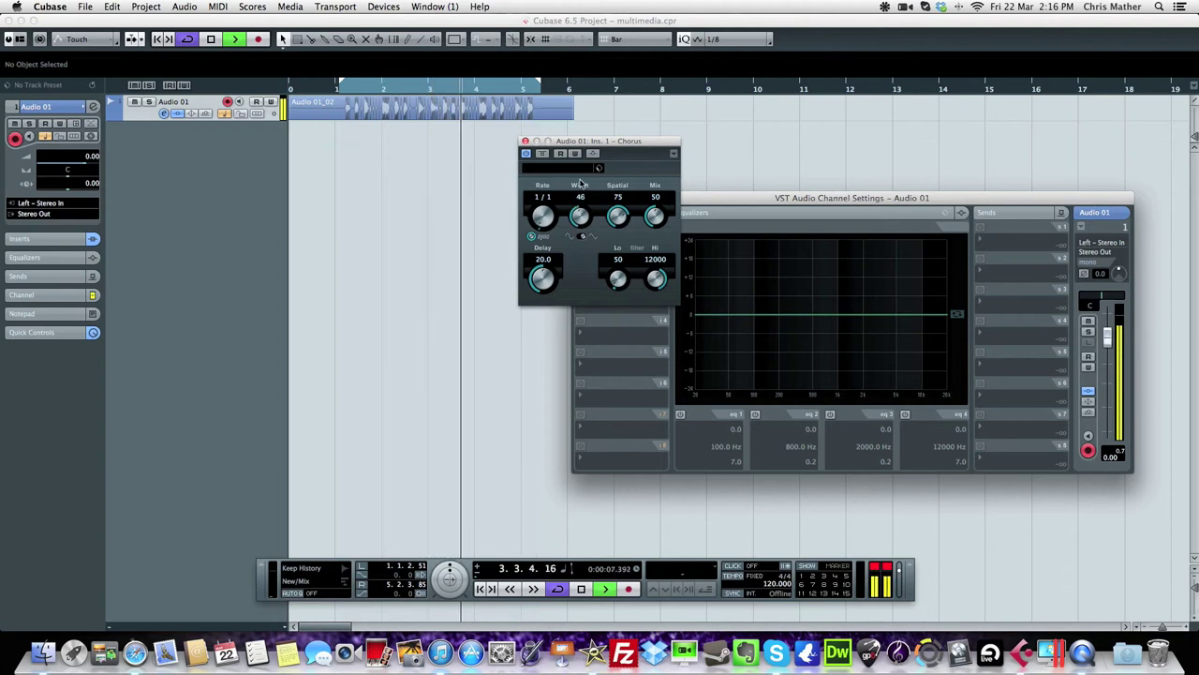
left_click_drag(581, 184, 584, 266)
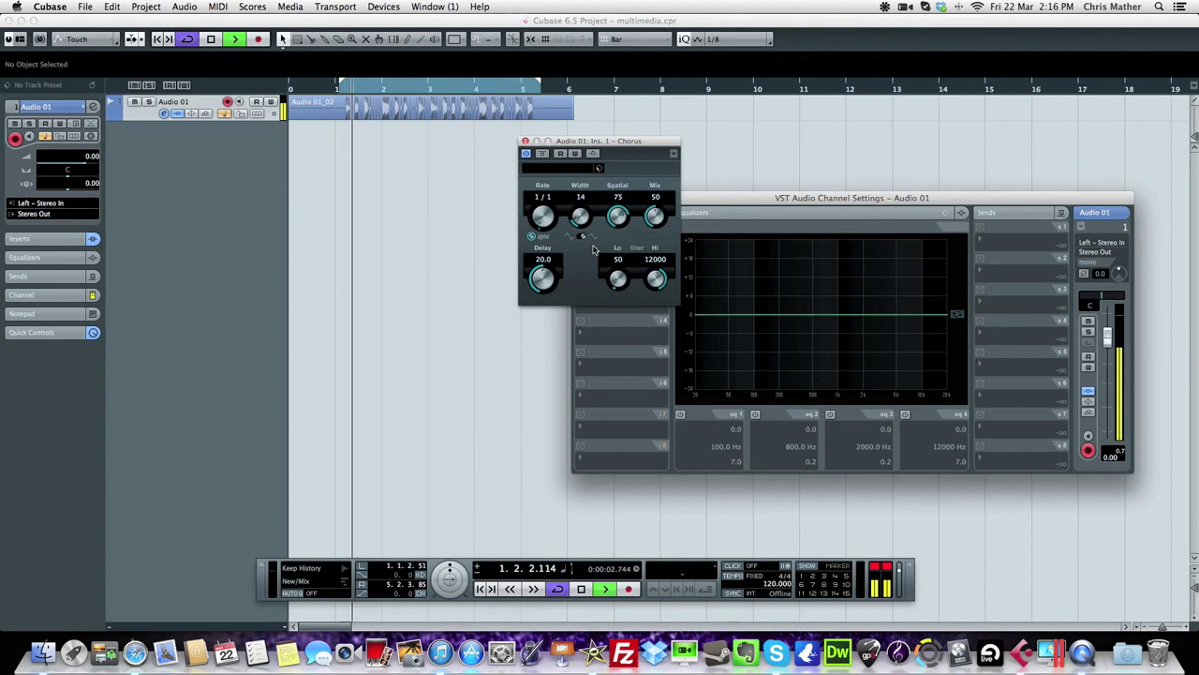
left_click_drag(618, 221, 651, 153)
left_click_drag(654, 215, 657, 300)
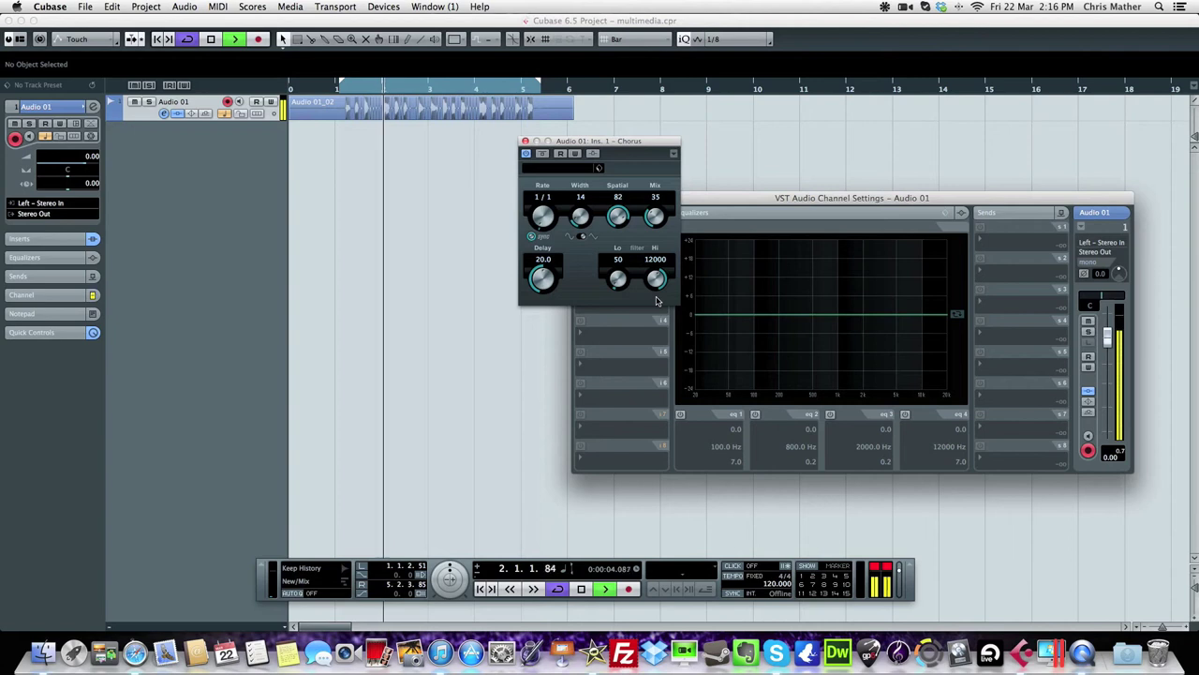
left_click_drag(654, 217, 656, 225)
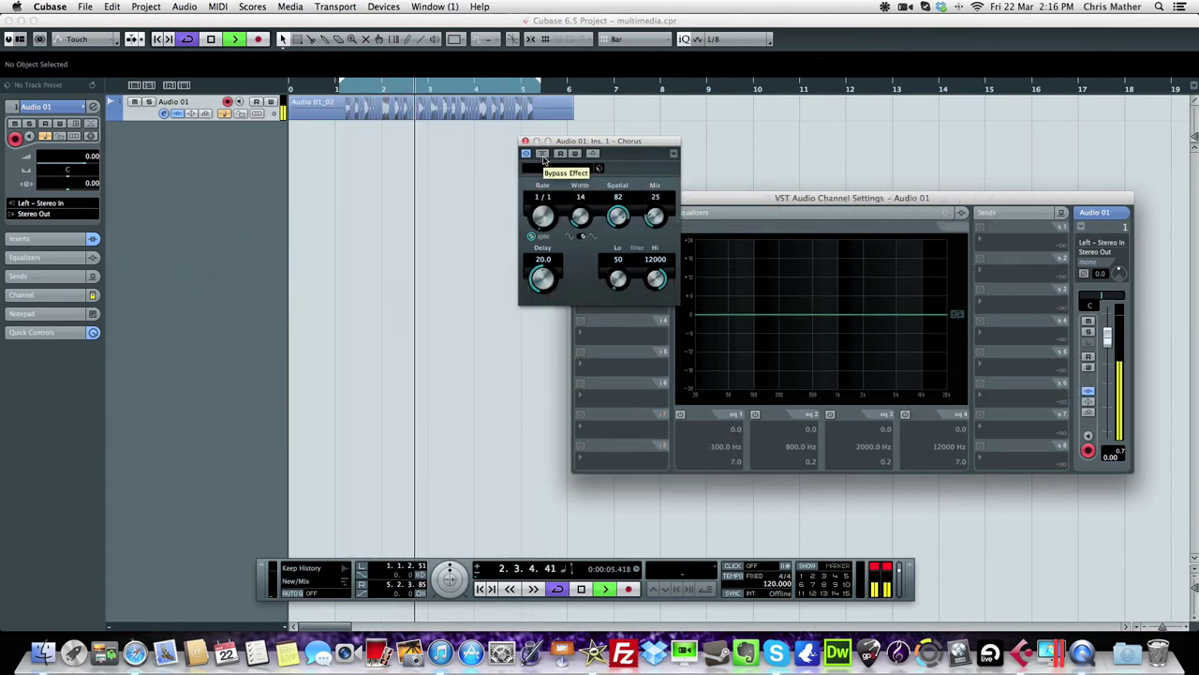
left_click(543, 158)
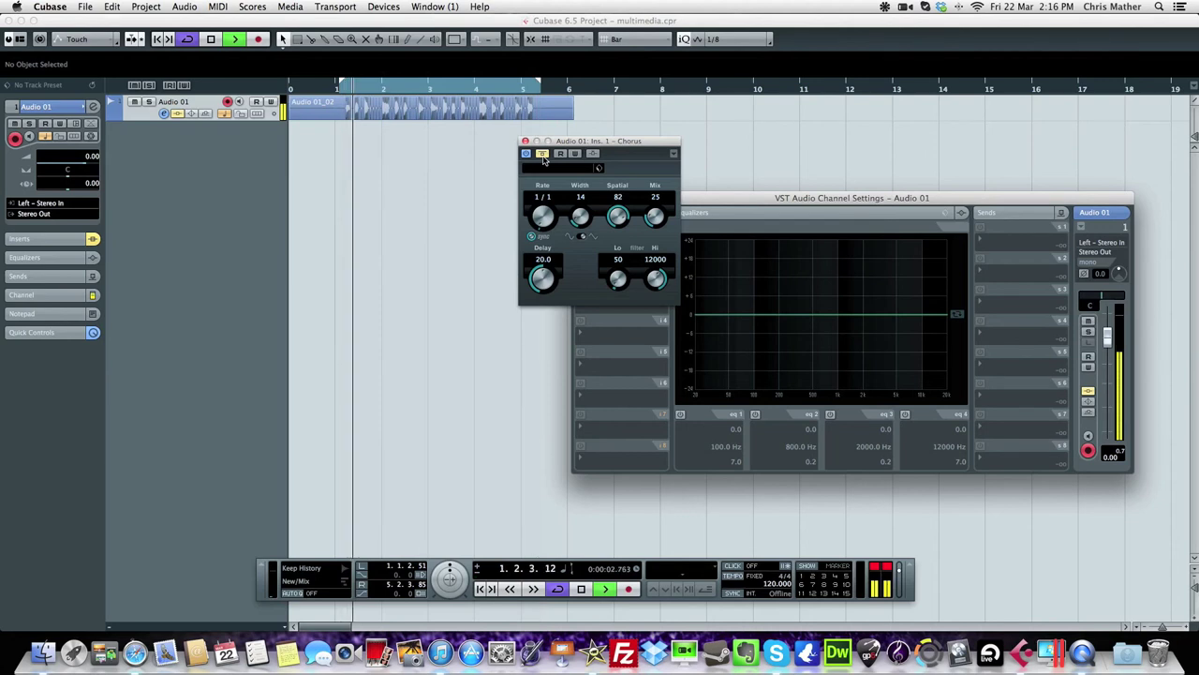
left_click(543, 156)
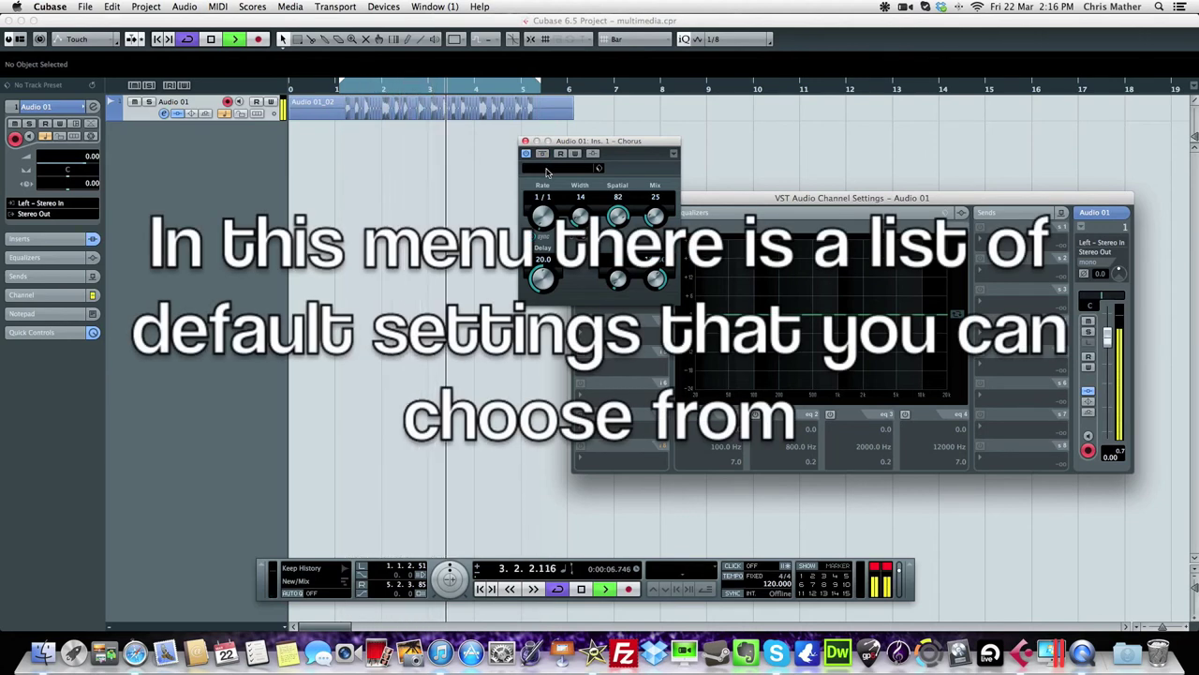
- Audition the Chorus presets Weired Drums, Flying Bass, Leslie Style and Slow Leslie, settle on Leslie Style, and stop playback
left_click(548, 172)
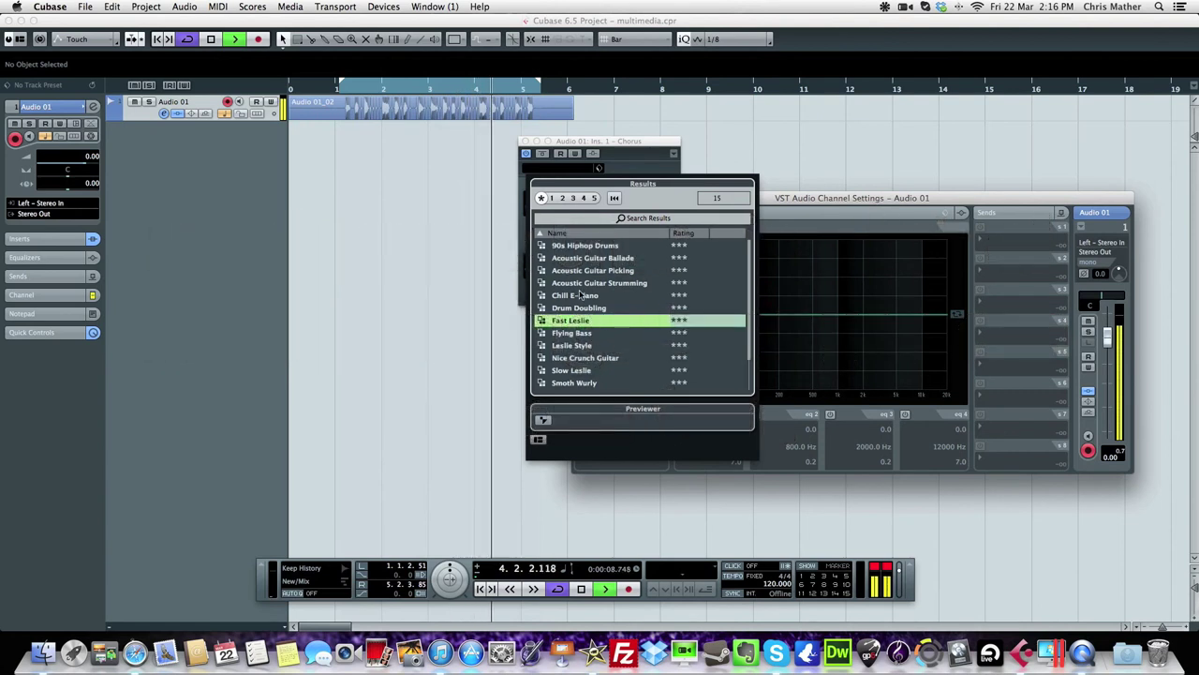
scroll(581, 318, "down", 3)
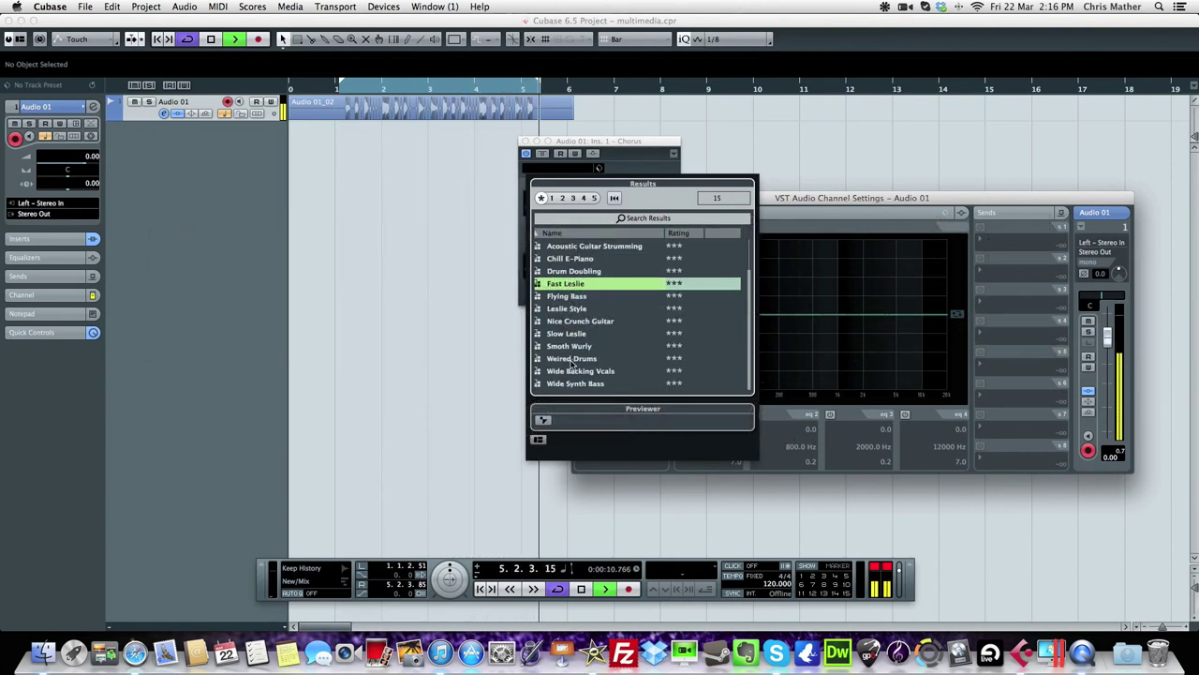
left_click(569, 361)
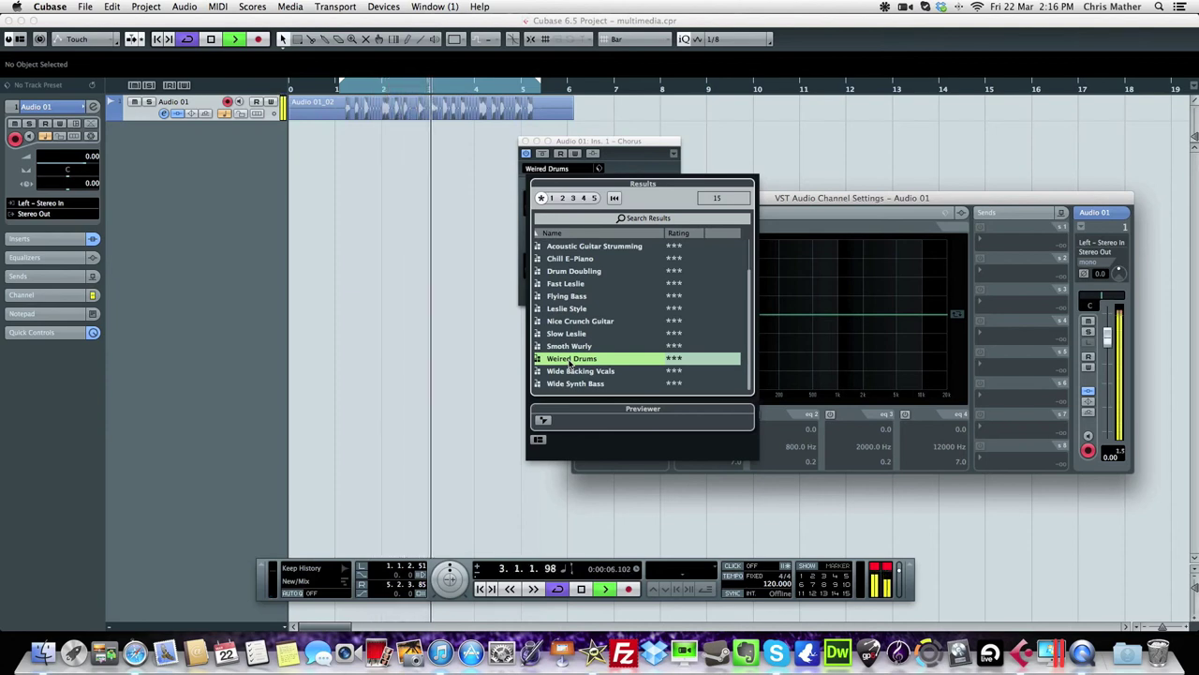
left_click(567, 296)
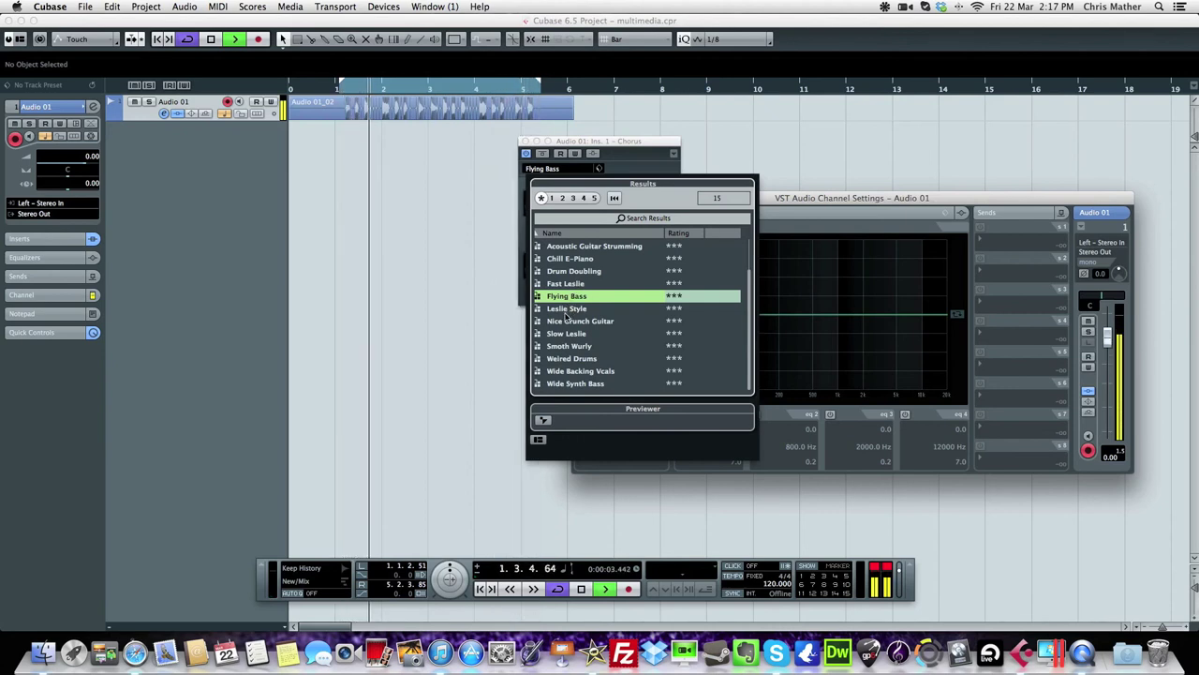
left_click(566, 313)
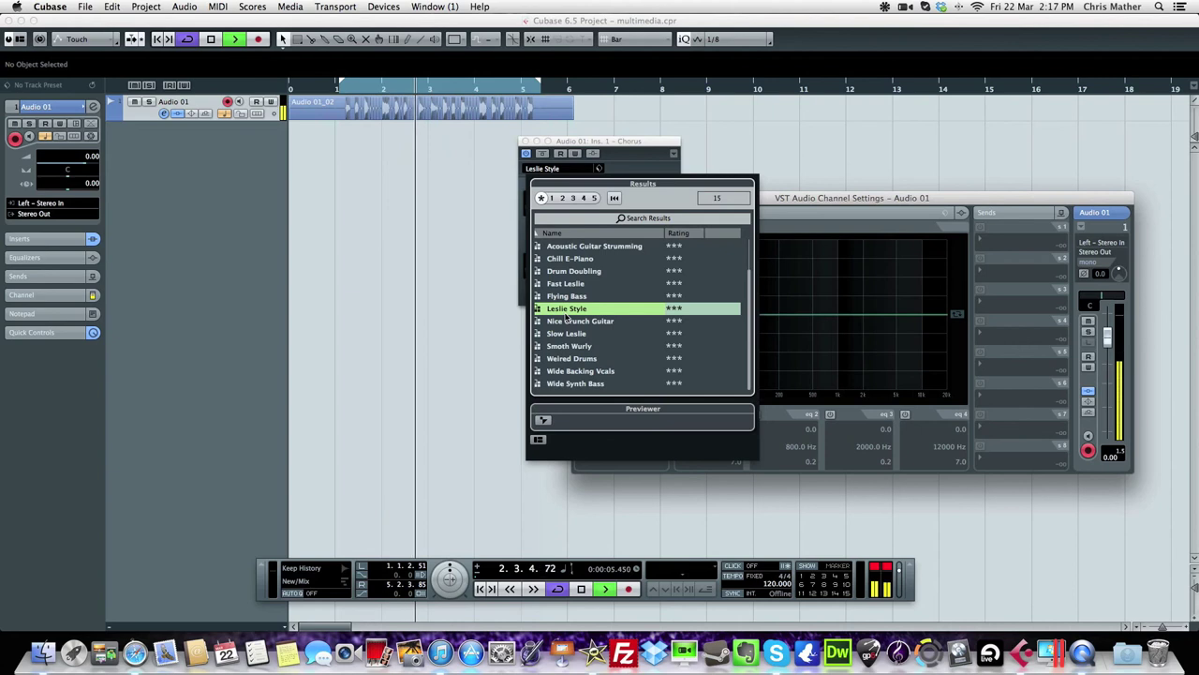
left_click(566, 335)
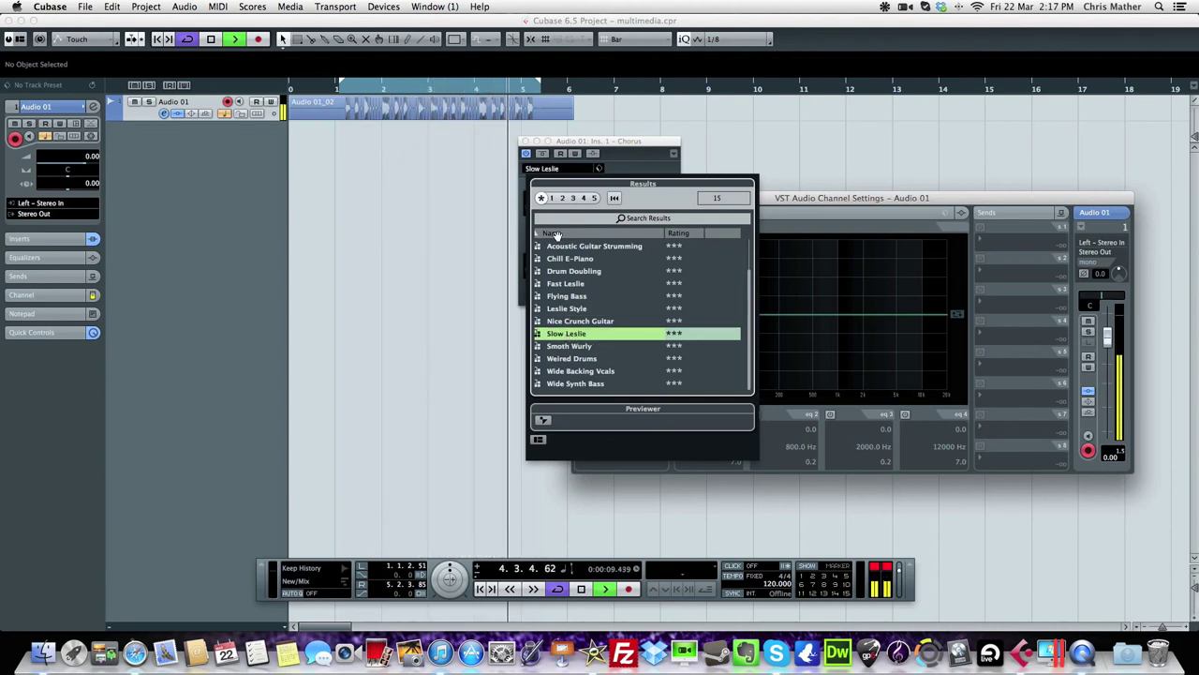
key("Up")
key("Up")
left_click(527, 154)
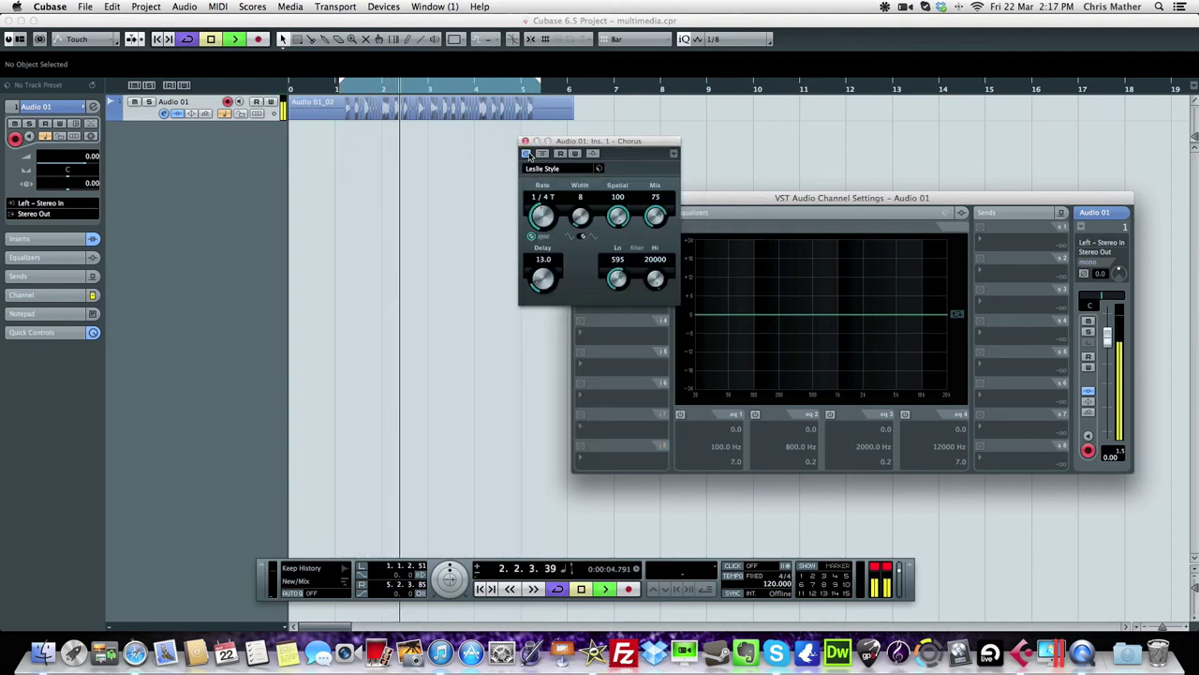
key("space")
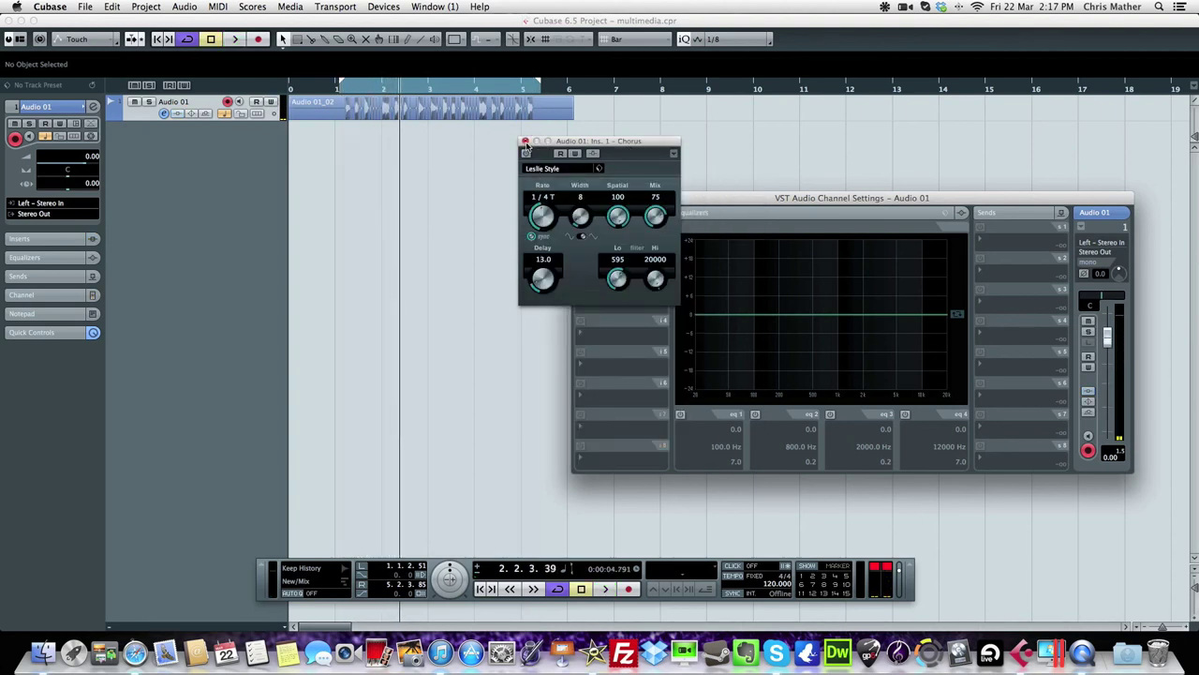